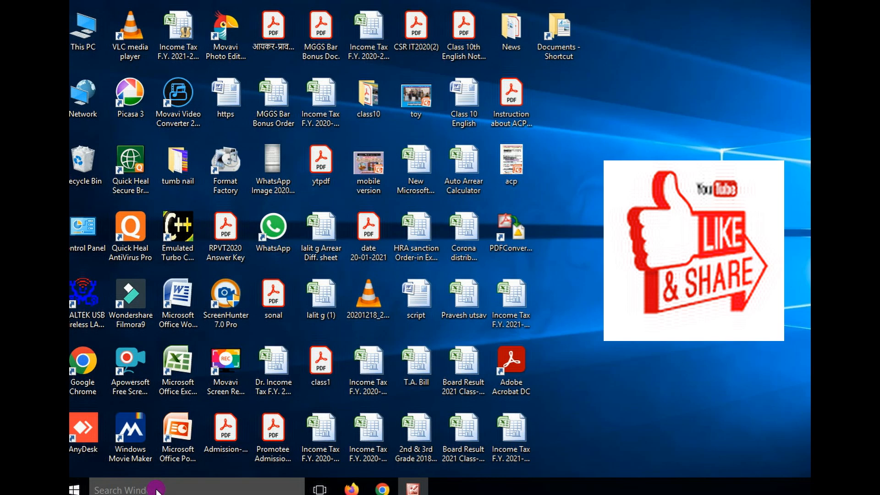
Search Windows for "co" and open Control Panel.
left_click(73, 489)
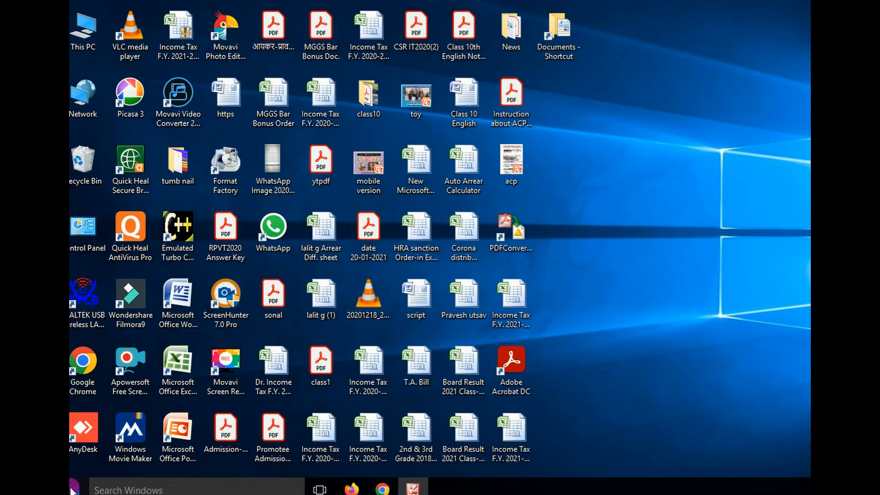
left_click(127, 488)
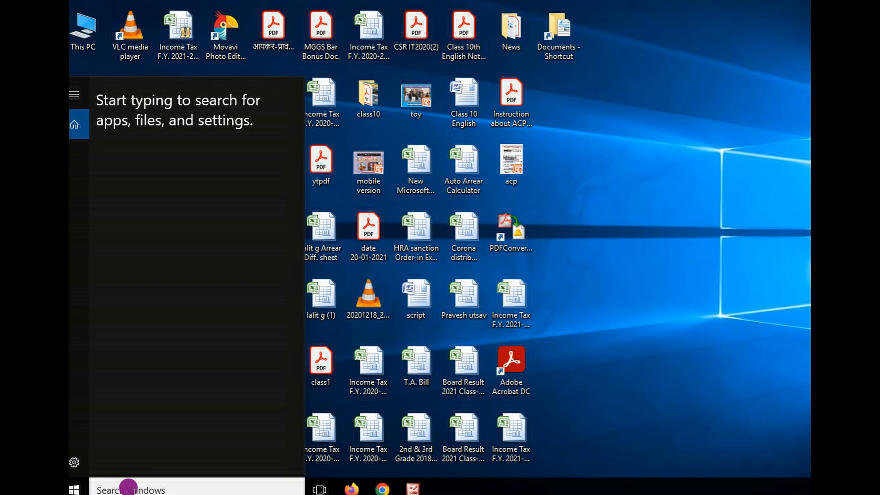
type("co")
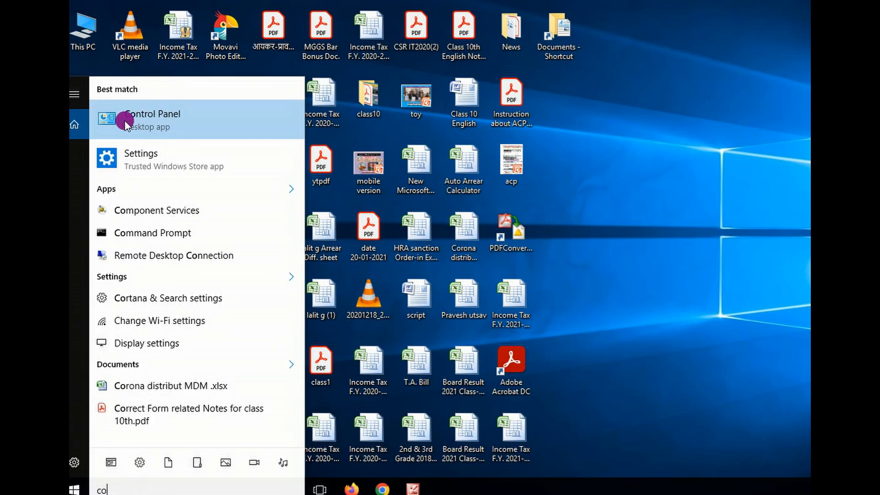
left_click(162, 113)
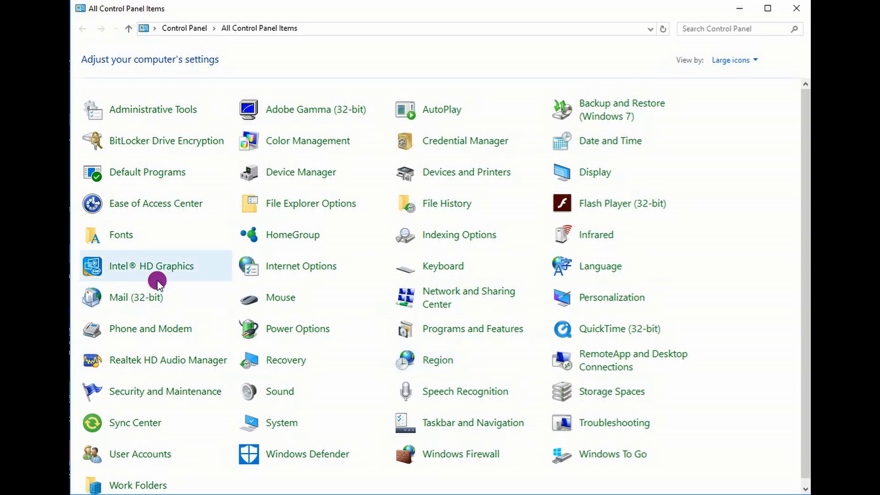
Open the Fonts folder and look through the fonts installed on the computer.
left_click(116, 237)
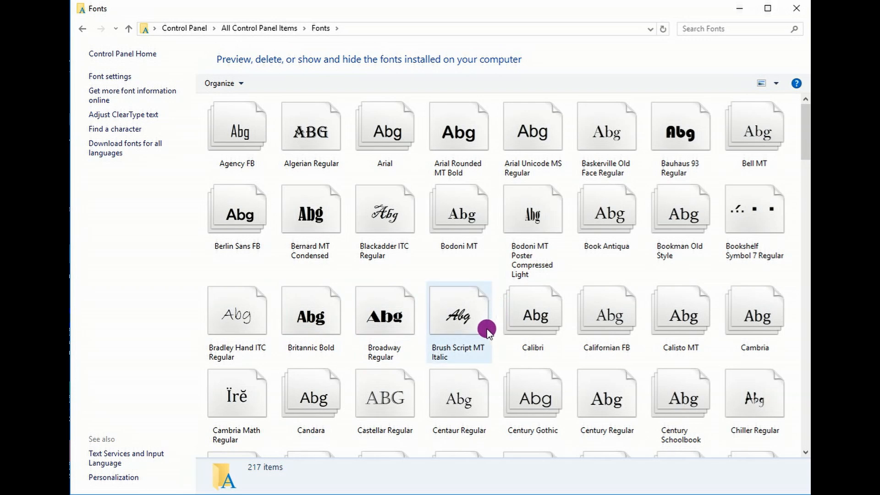
scroll(487, 330, "down", 20)
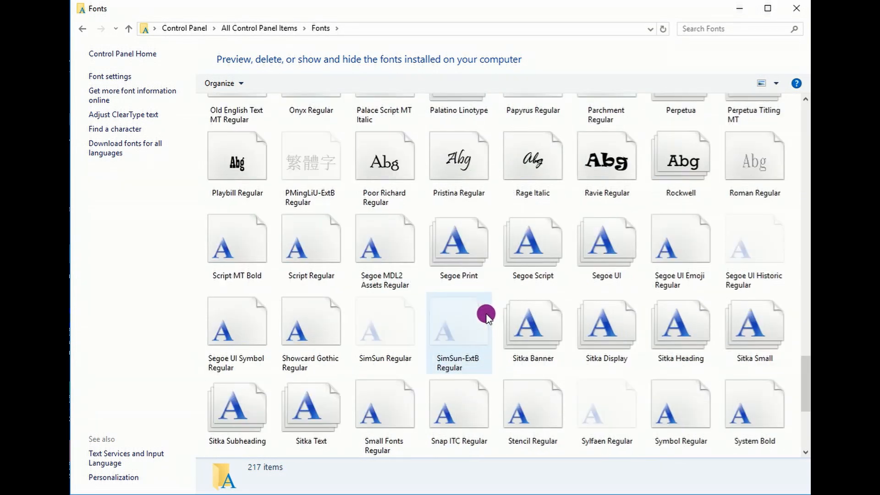
scroll(487, 317, "down", 5)
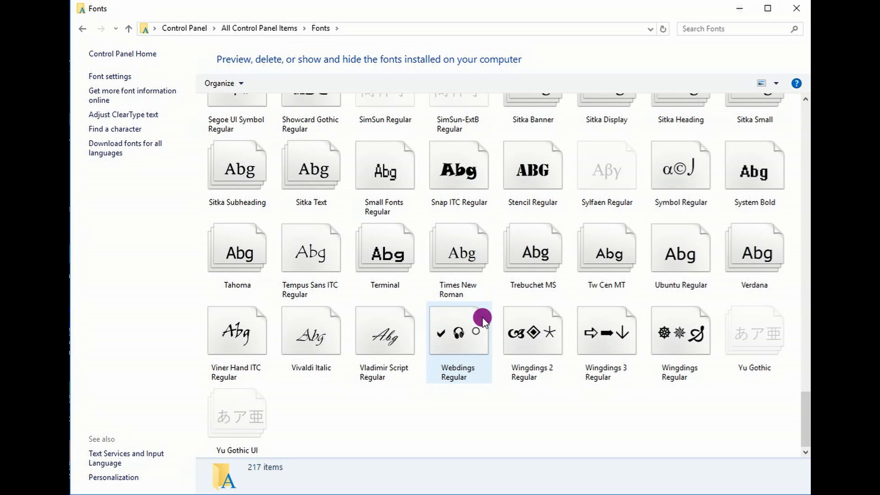
scroll(479, 304, "up", 20)
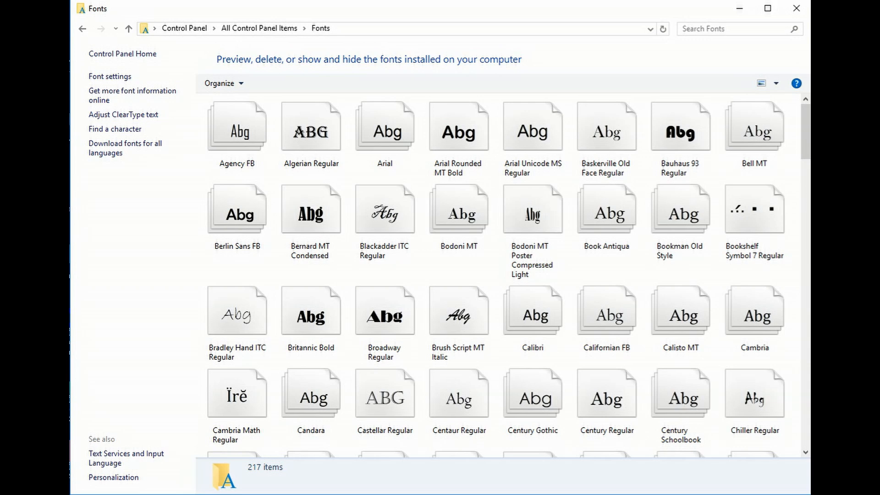
Switch to Chrome and search Google for "kruti dev 010 download".
left_click(384, 440)
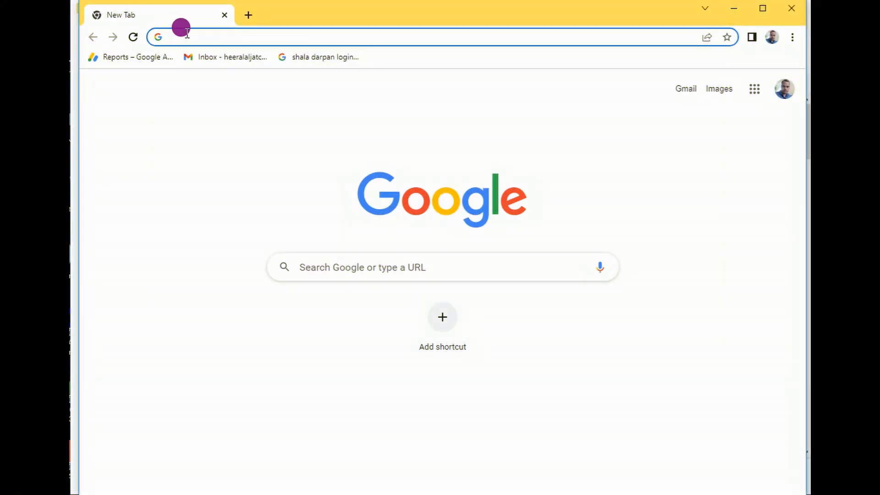
left_click(185, 35)
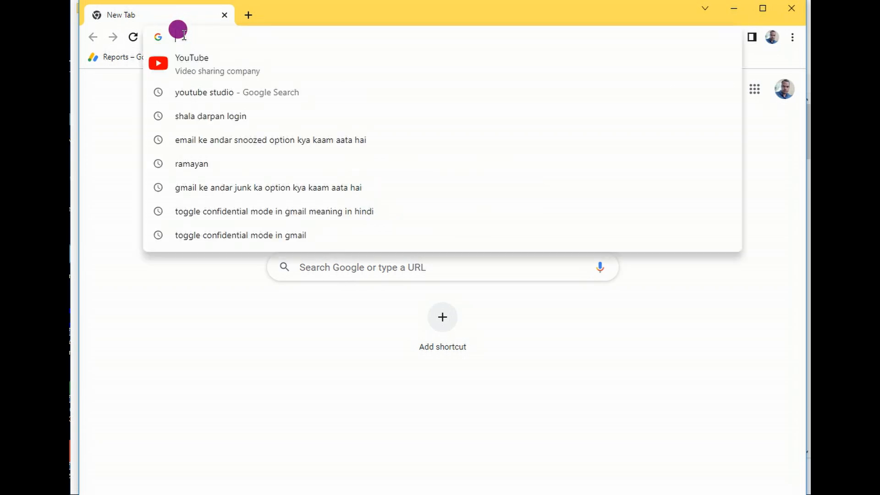
type("kru")
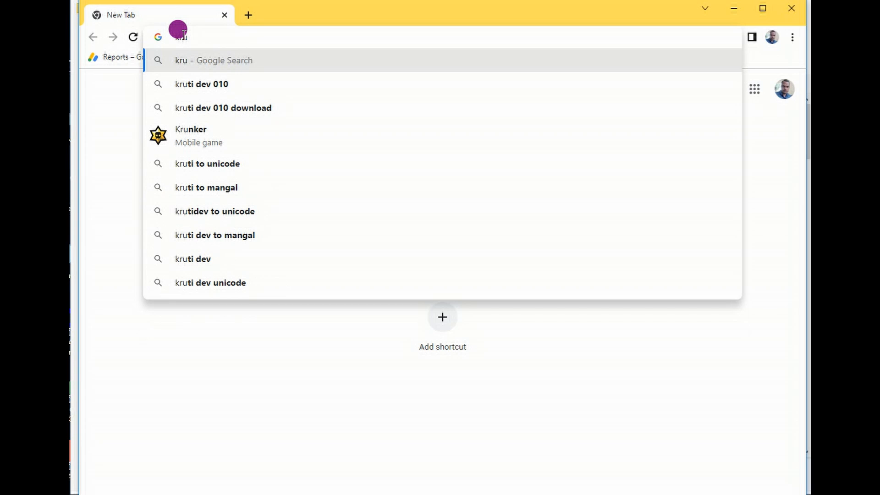
left_click(204, 110)
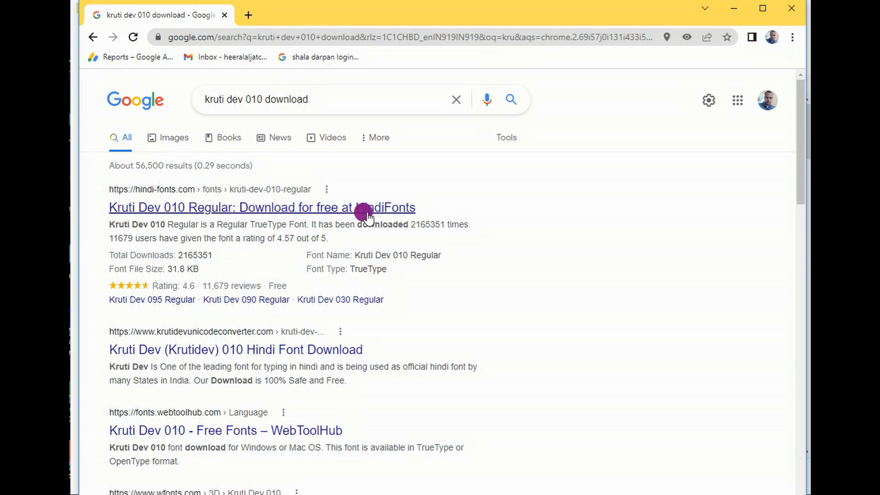
Open the HindiFonts result for Kruti Dev 010 Regular and download the font from its page.
left_click(423, 238)
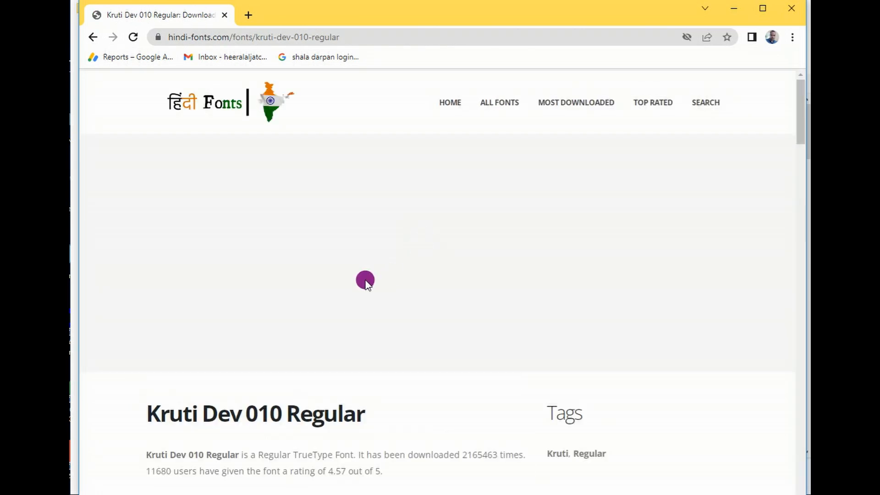
scroll(394, 190, "down", 4)
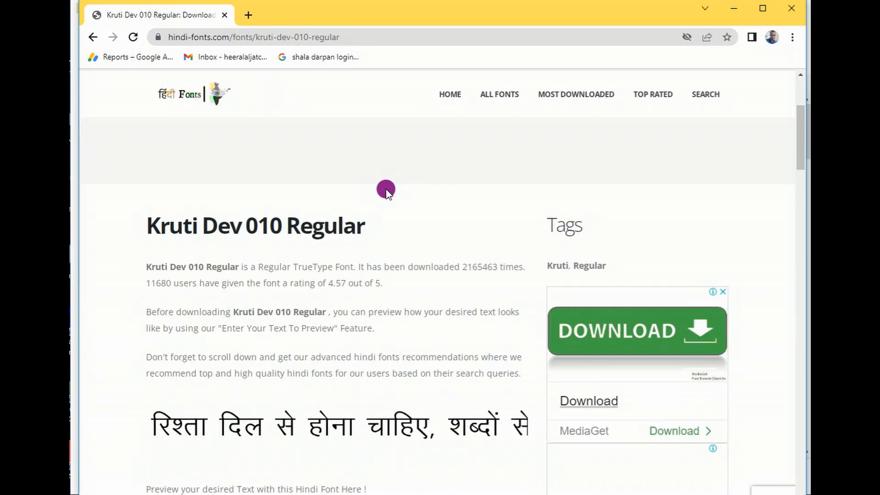
scroll(386, 190, "down", 2)
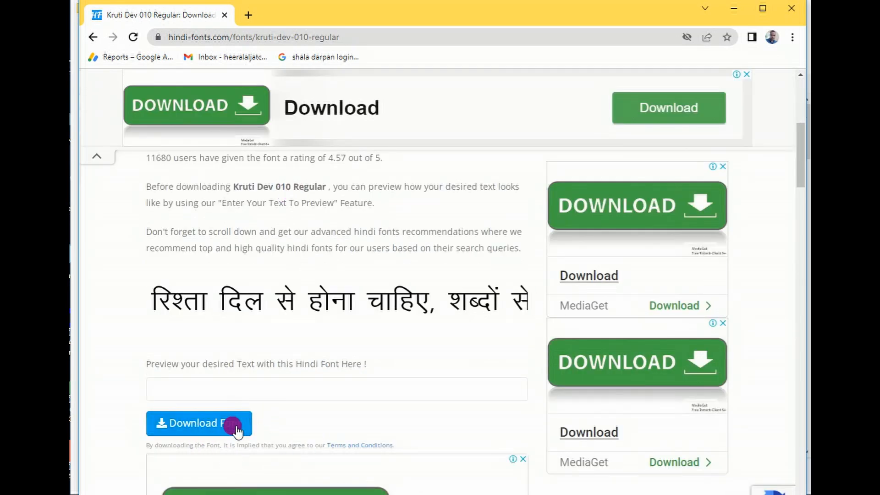
left_click(166, 429)
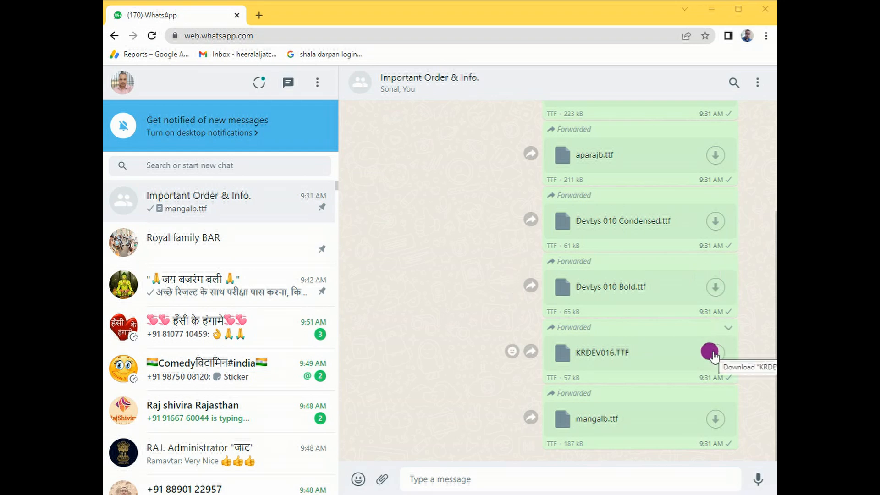
Download aparajb.ttf and KRDEV016.TTF from the WhatsApp Web chat, and show the Downloads folder in File Explorer.
left_click(715, 155)
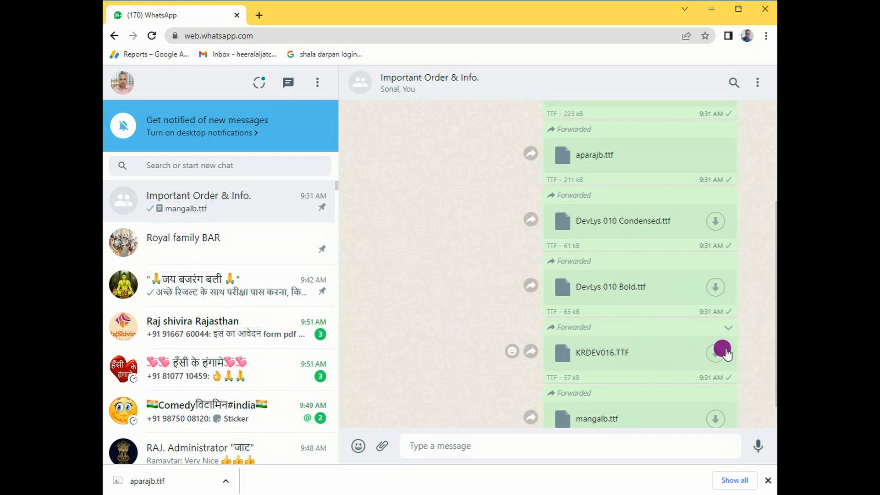
left_click(715, 353)
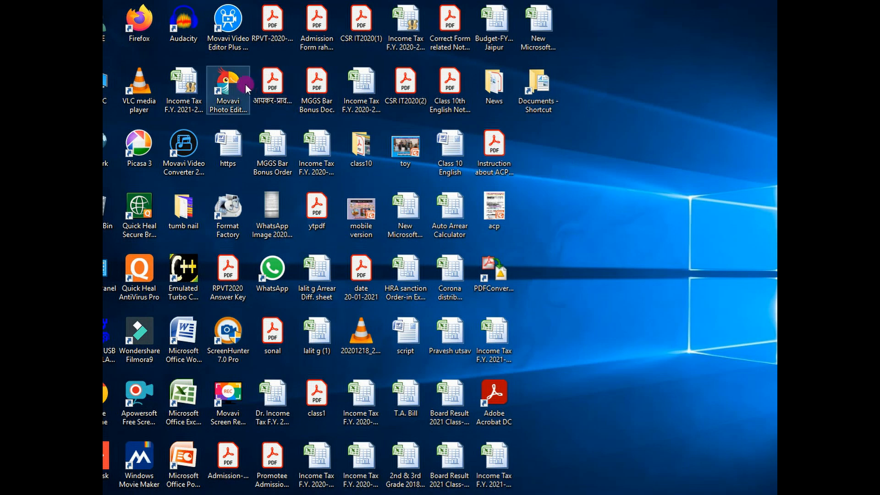
double_click(106, 83)
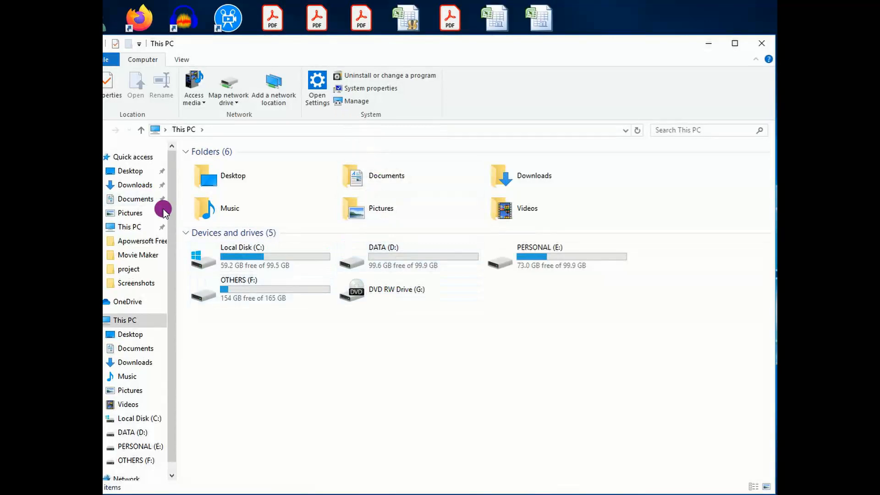
left_click(129, 186)
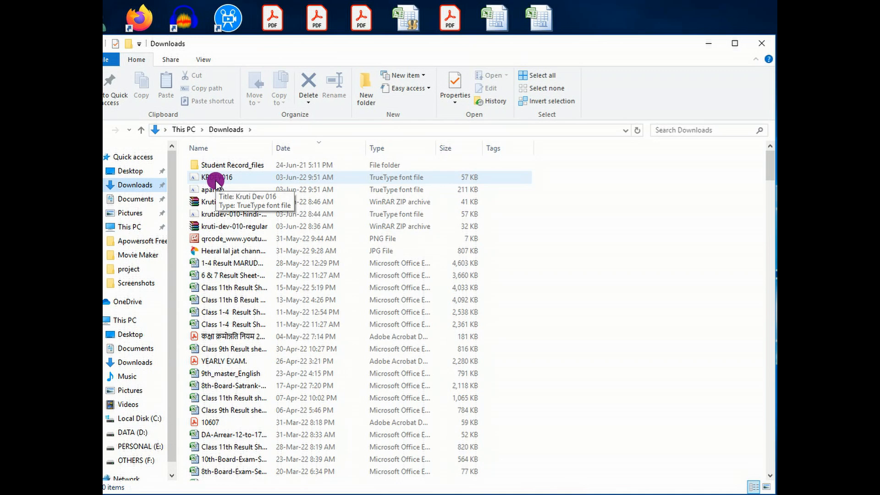
Install the KRDEV016 font by copying it from the Downloads folder into Control Panel's Fonts folder.
left_click(475, 494)
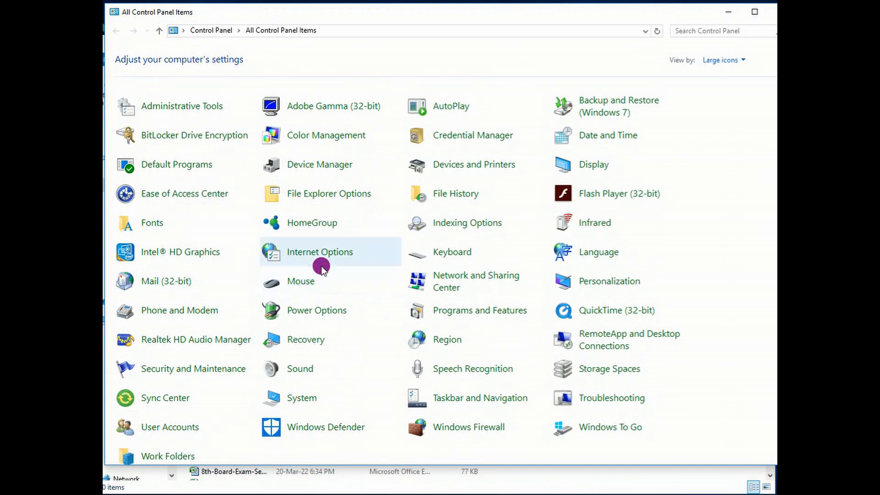
left_click(153, 225)
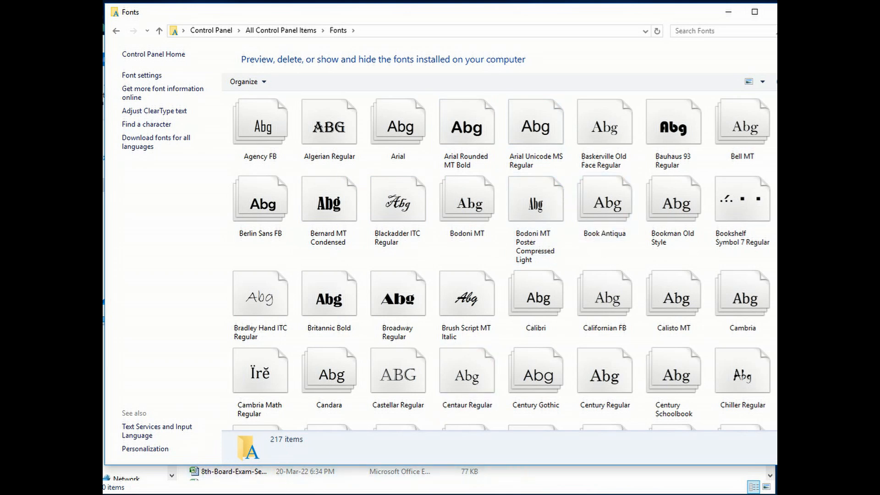
mouse_move(431, 494)
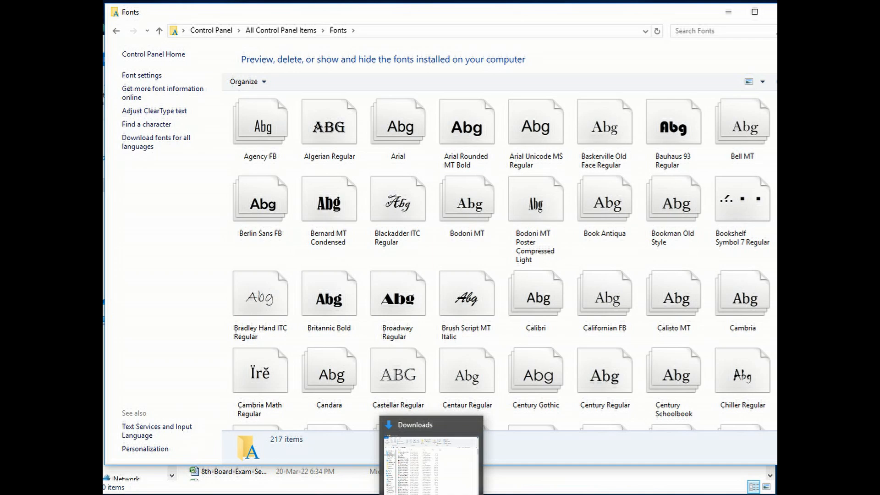
left_click(431, 494)
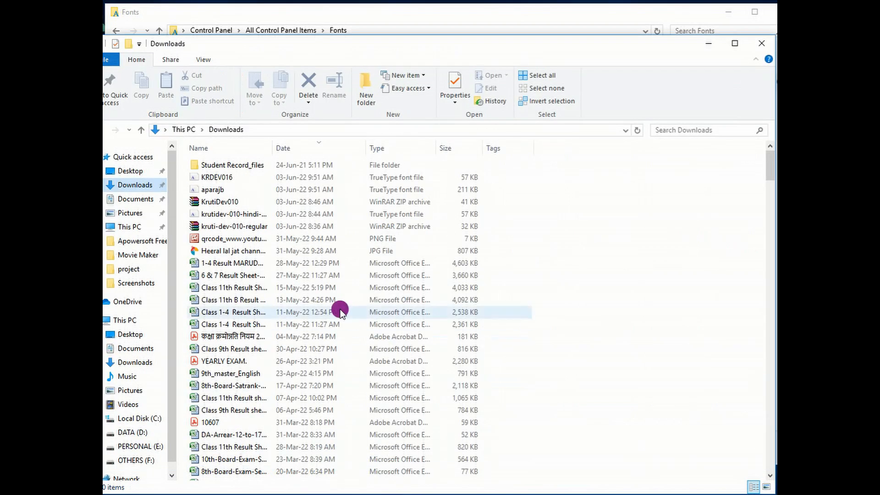
right_click(214, 179)
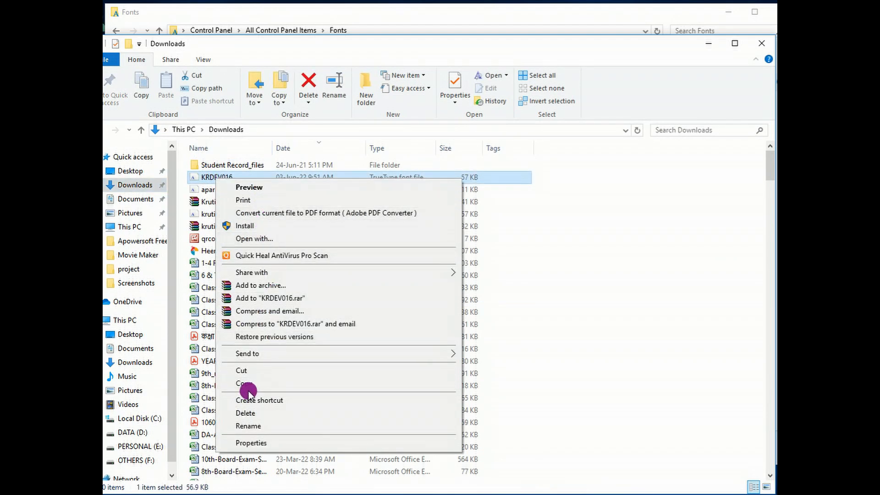
left_click(250, 385)
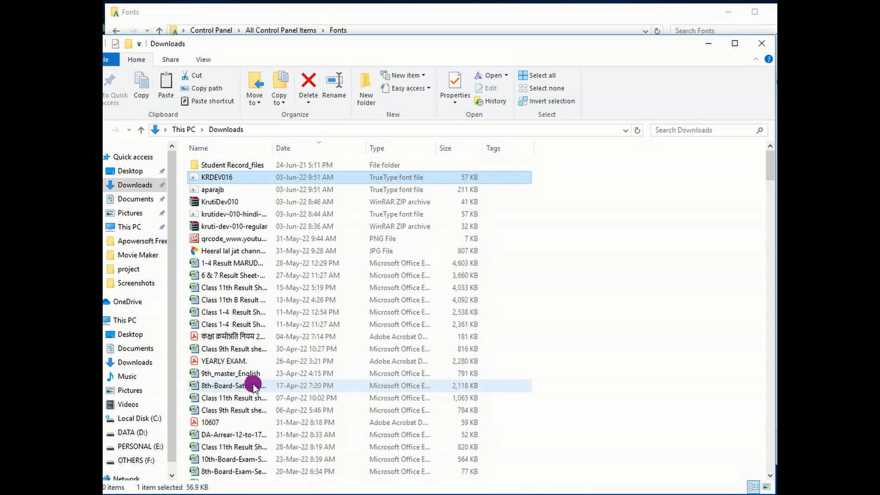
left_click(405, 494)
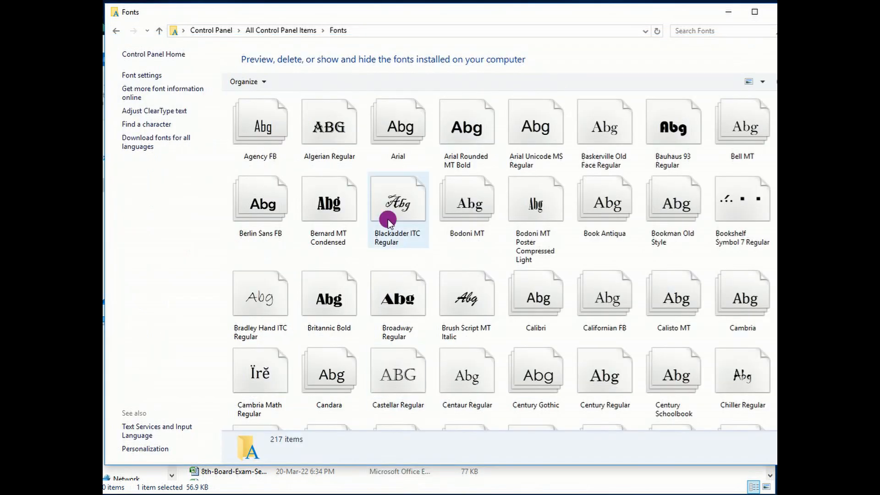
right_click(429, 249)
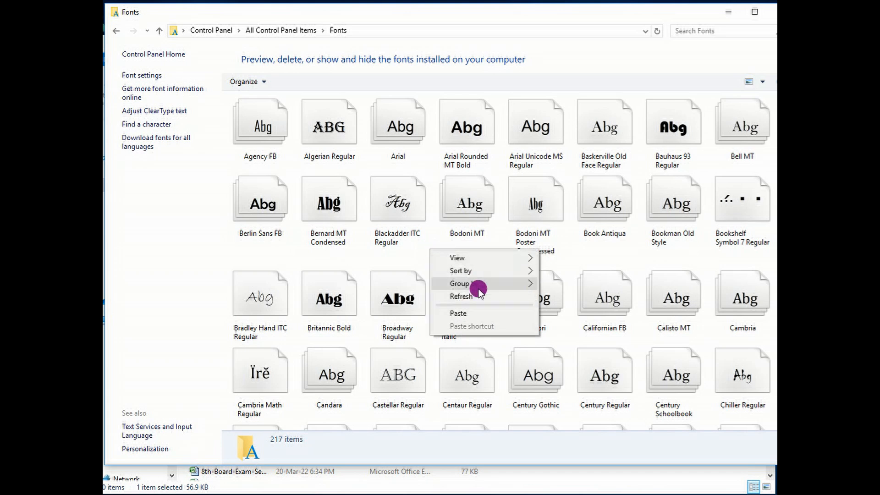
left_click(460, 313)
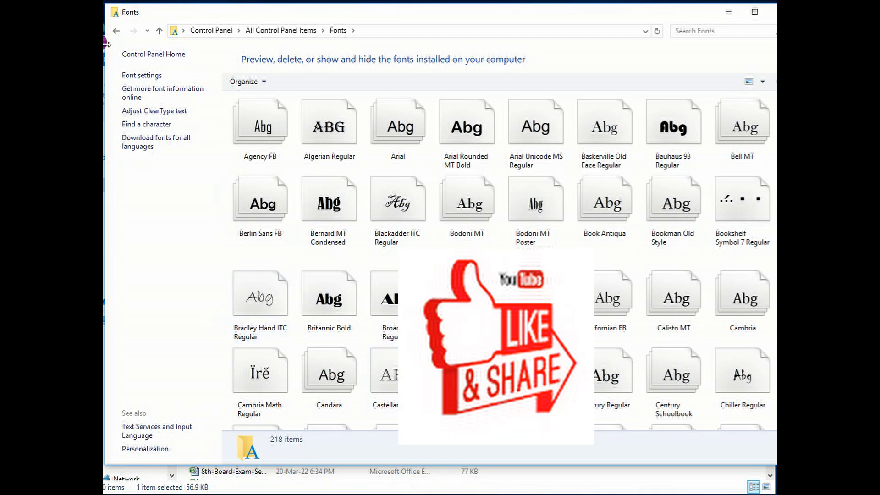
Return to the list of all Control Panel items and open the Region settings.
left_click(116, 30)
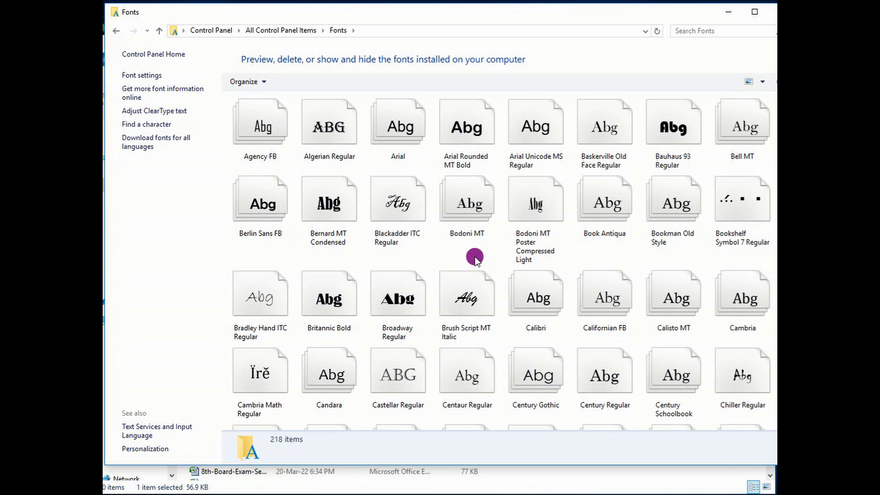
key("BackSpace")
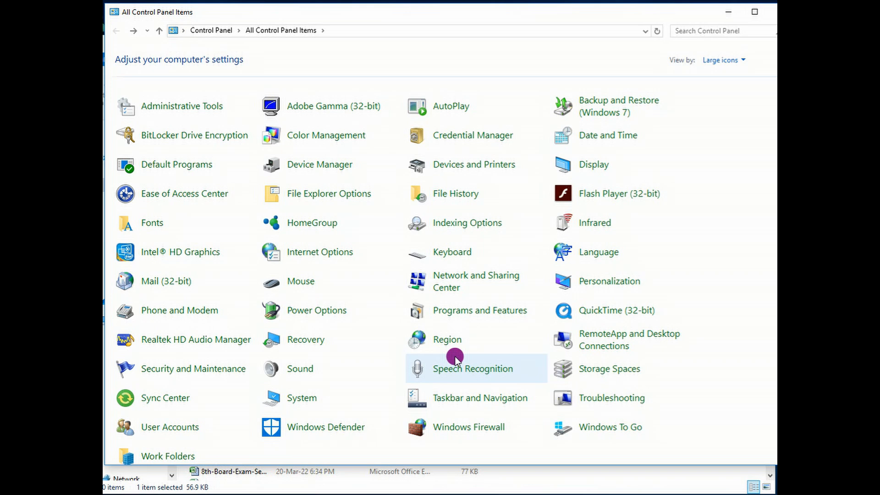
left_click(438, 340)
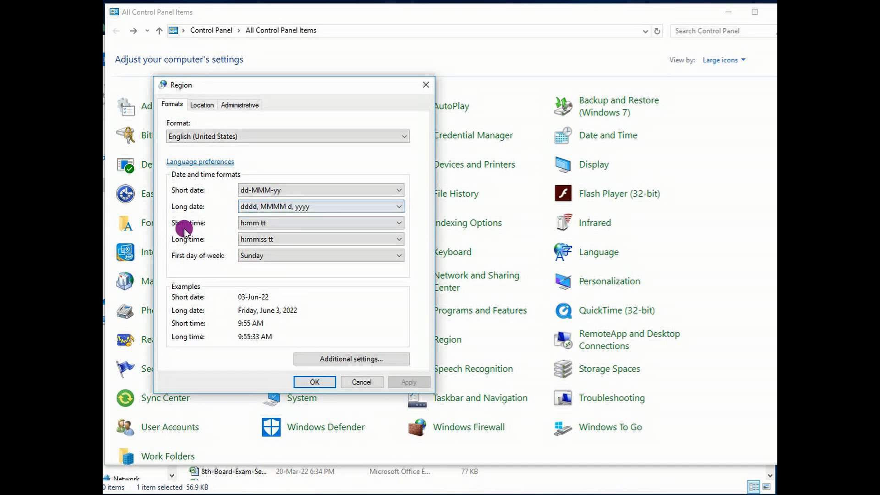
Examine the available short time and short date formats in the Region settings without changing them.
left_click(400, 224)
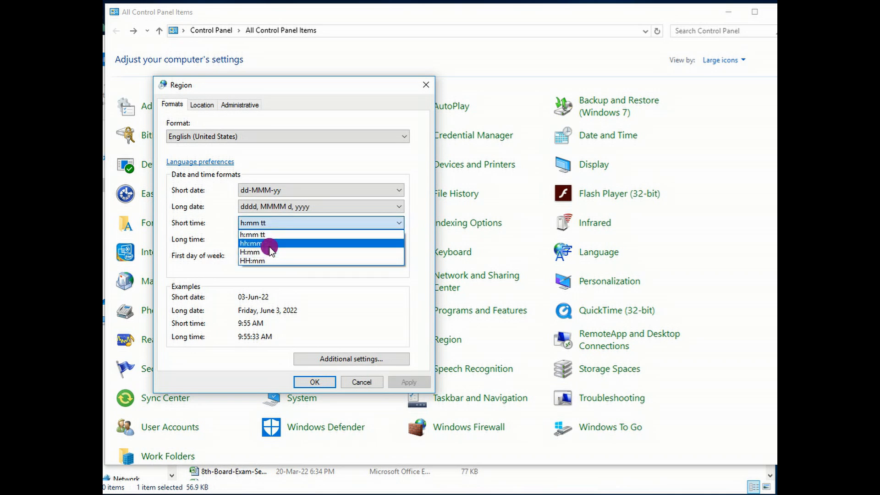
left_click(415, 181)
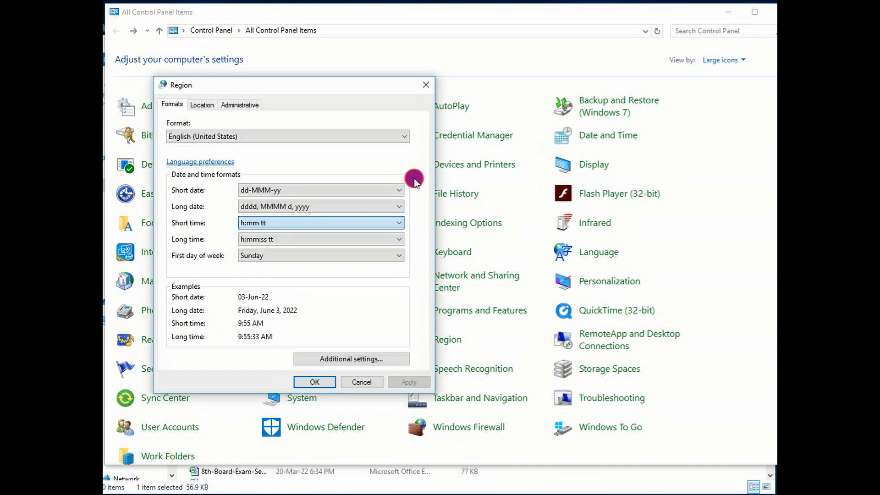
left_click(398, 190)
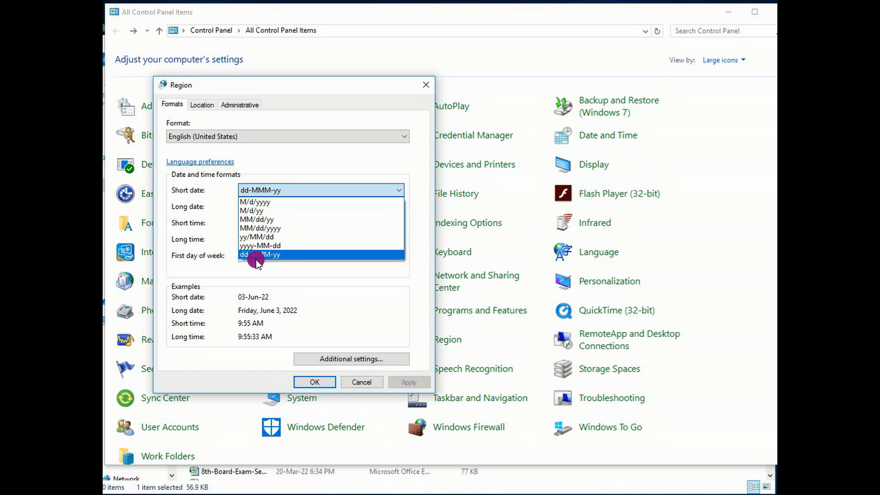
left_click(413, 283)
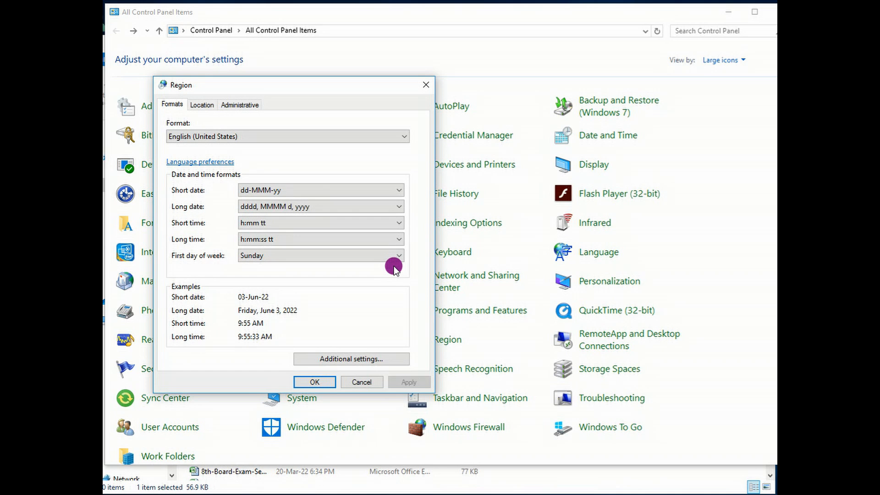
Examine the available long time formats and first day of week choices in the Region settings without changing them.
left_click(246, 191)
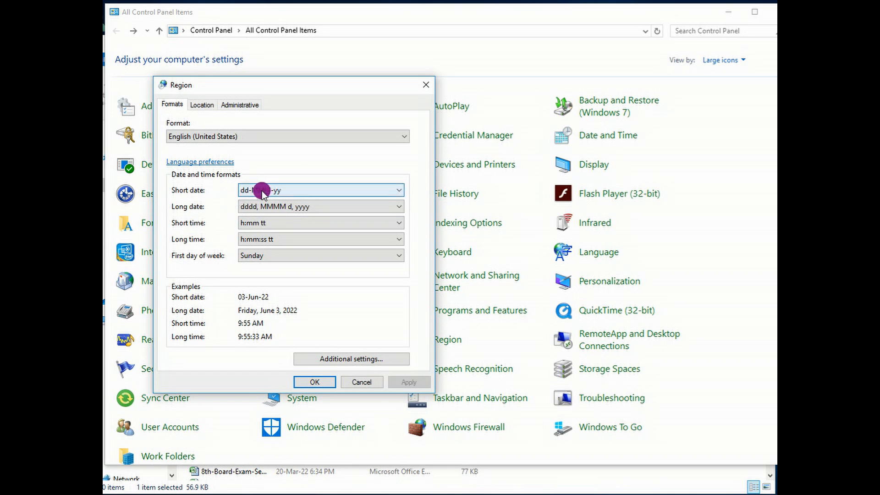
left_click(402, 240)
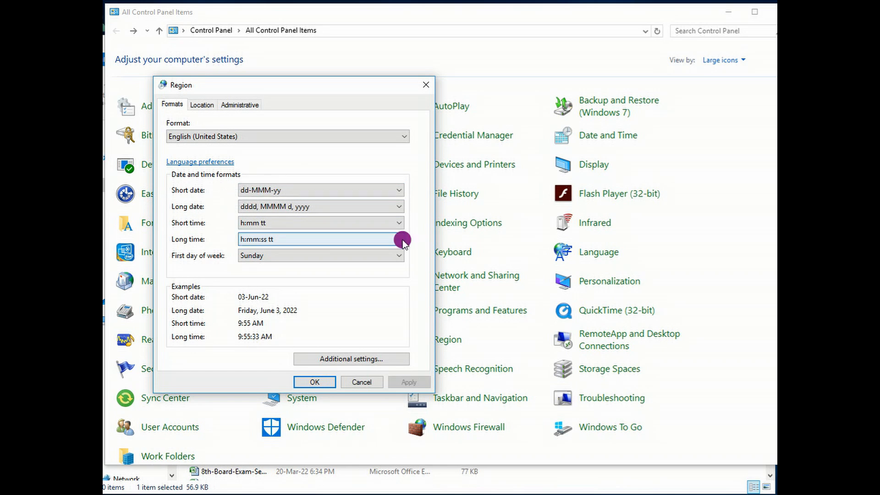
left_click(240, 243)
left_click(399, 239)
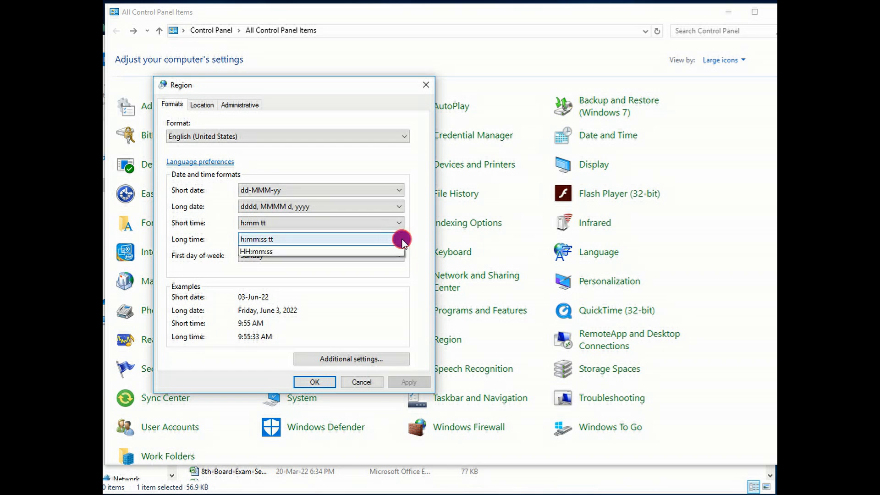
left_click(389, 298)
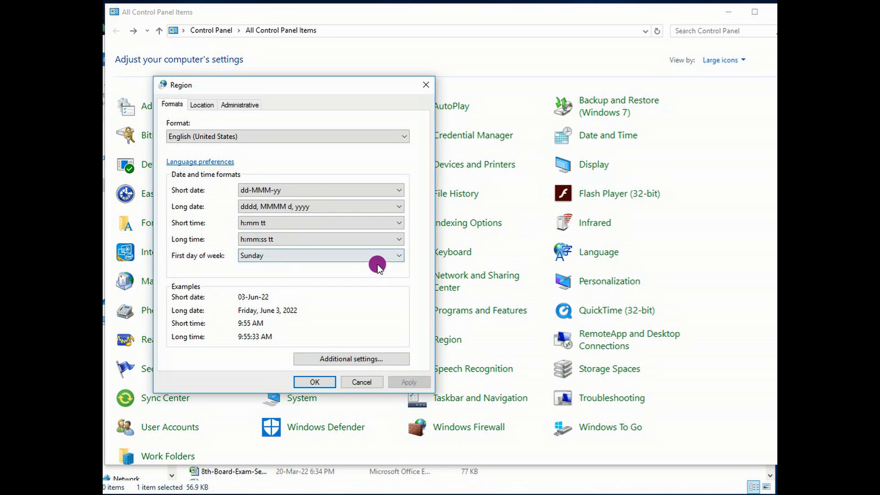
left_click(399, 258)
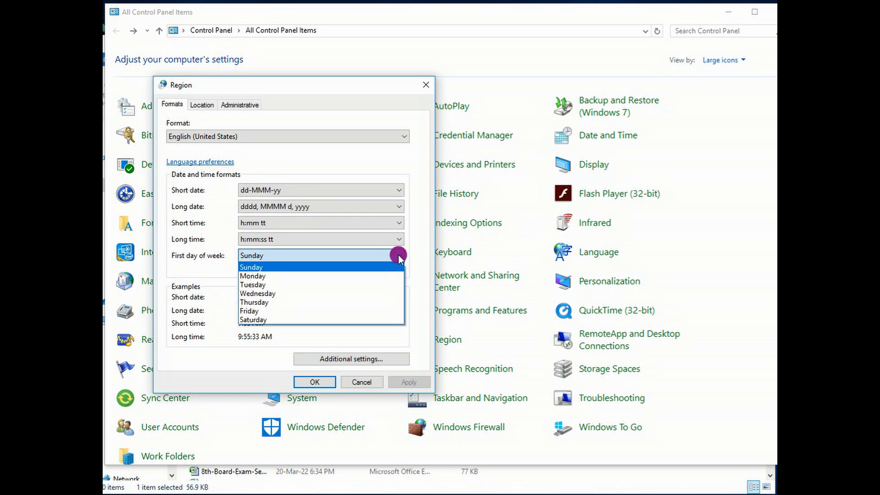
left_click(320, 266)
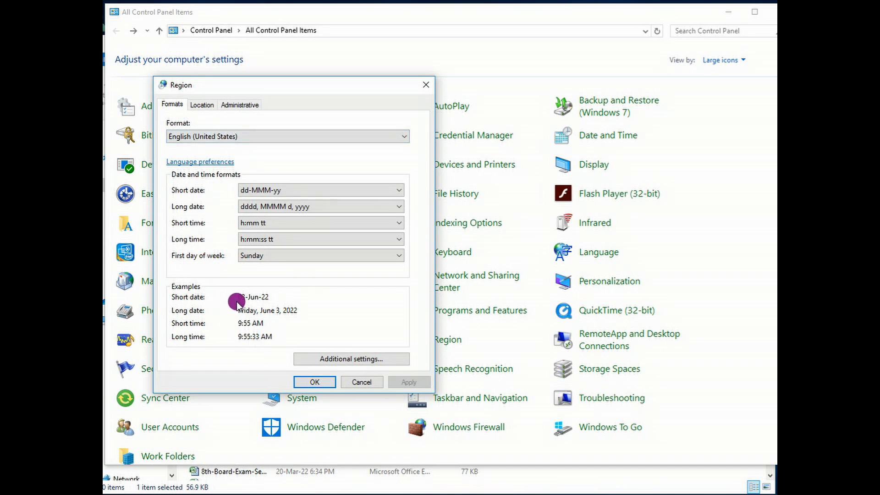
Open the additional format settings and examine the number options for decimal symbol, digits after decimal, digit grouping symbol and negative sign symbol.
left_click(346, 360)
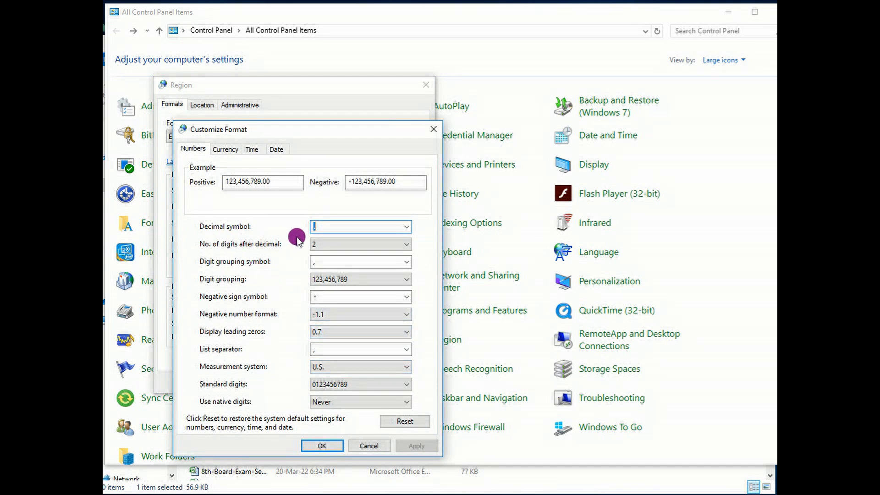
left_click(407, 227)
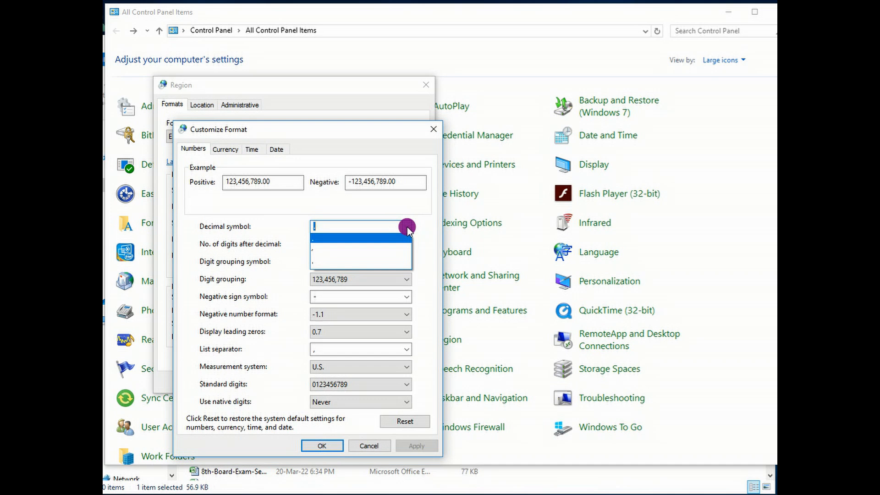
left_click(407, 228)
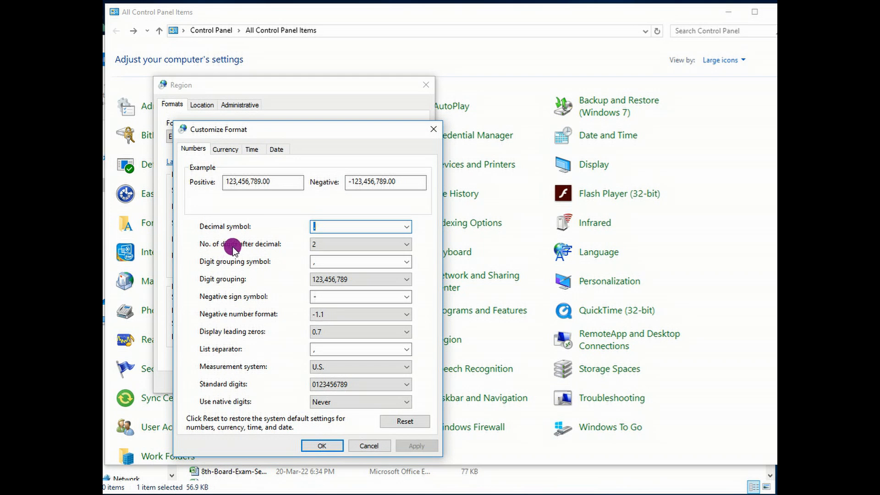
left_click(407, 245)
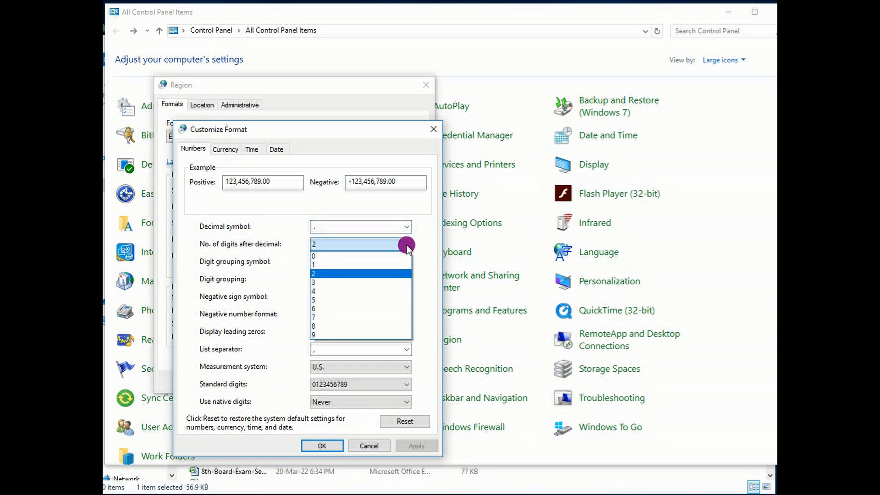
left_click(408, 246)
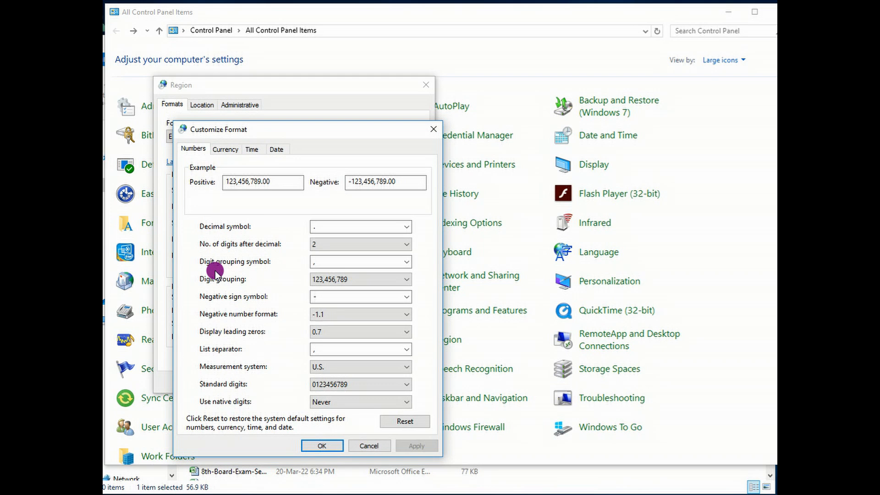
left_click(406, 262)
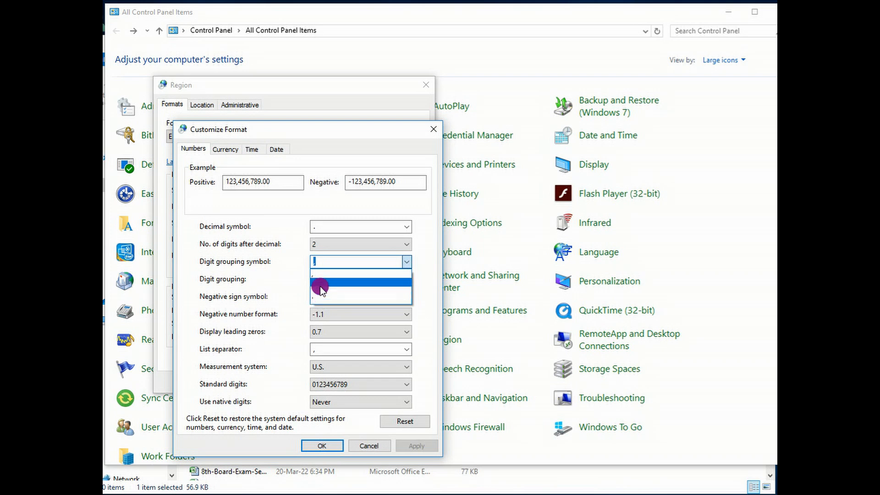
left_click(408, 260)
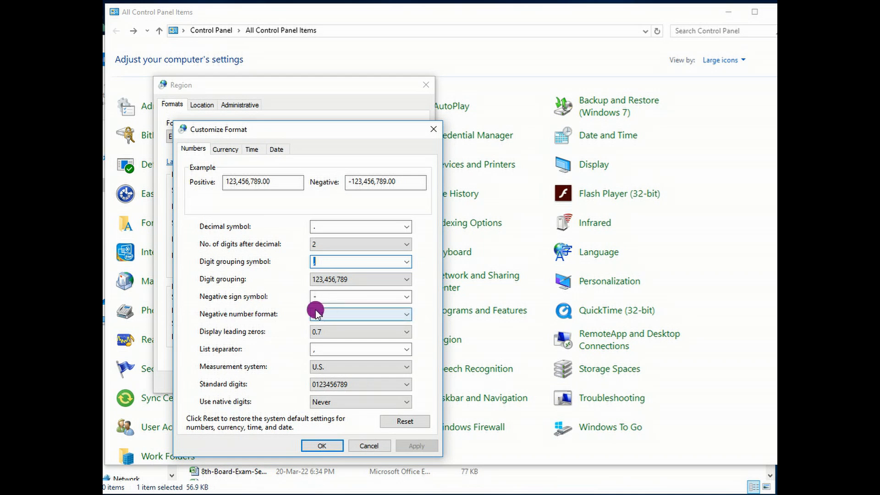
left_click(406, 298)
left_click(403, 297)
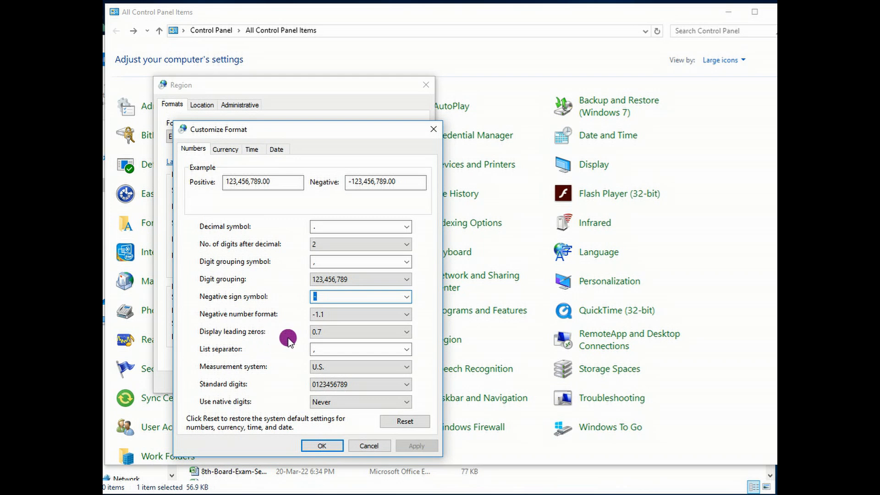
Examine the leading zeros, measurement system, standard digits and native digits options, and close the Customize Format dialog with OK.
left_click(411, 332)
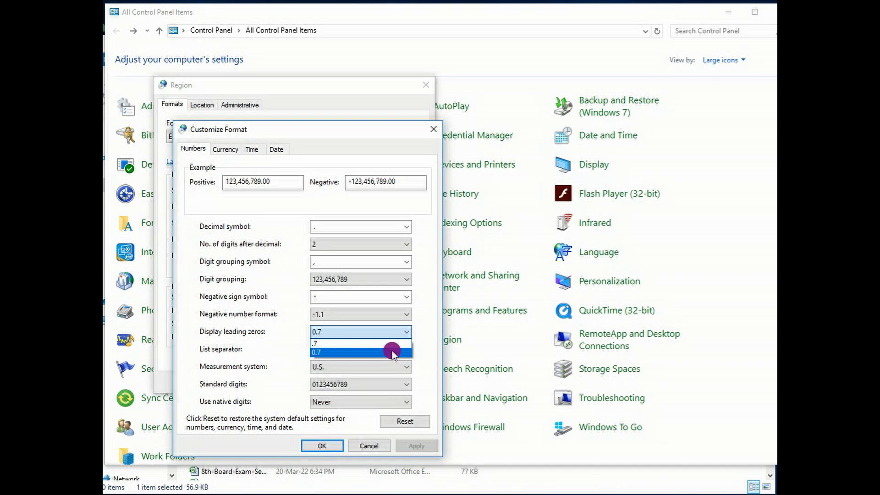
left_click(418, 340)
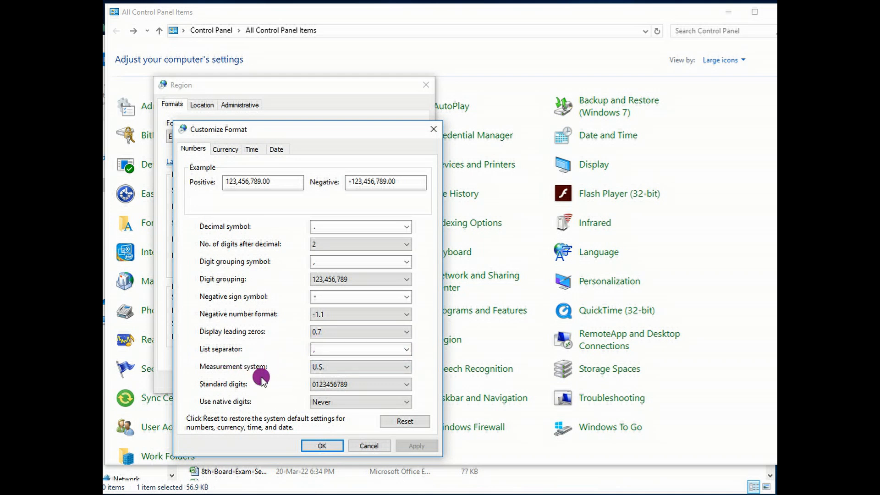
left_click(406, 368)
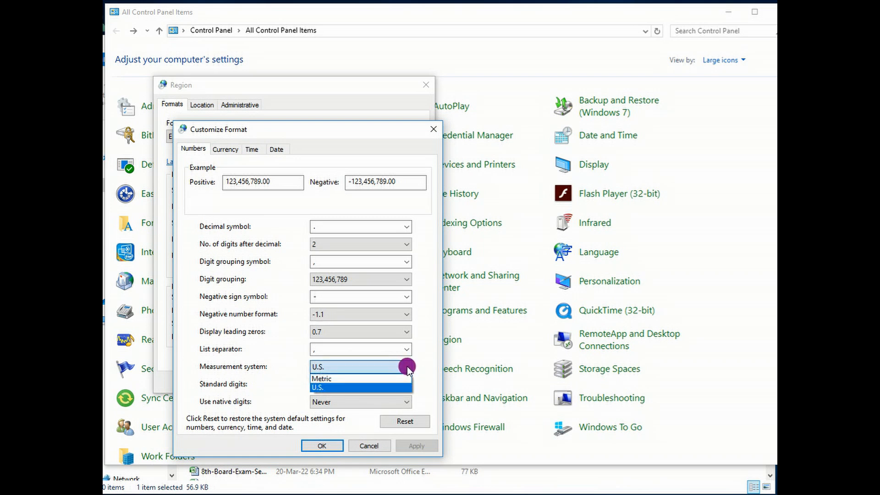
left_click(407, 367)
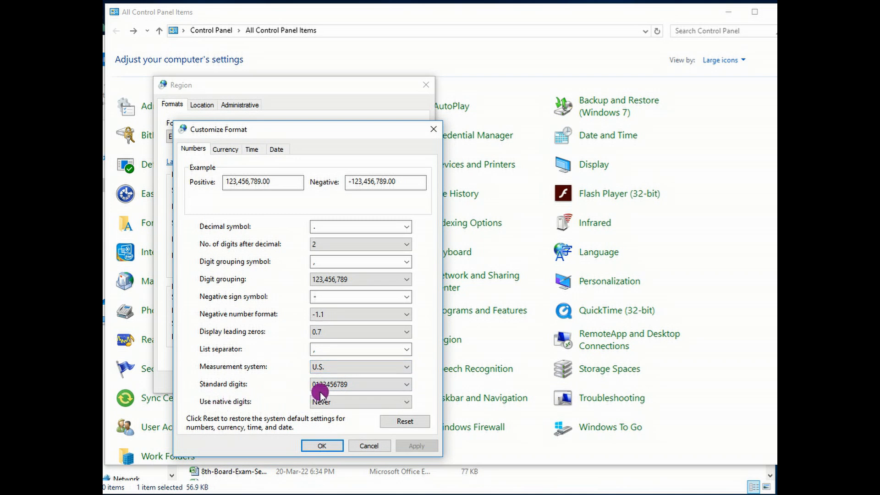
left_click(406, 385)
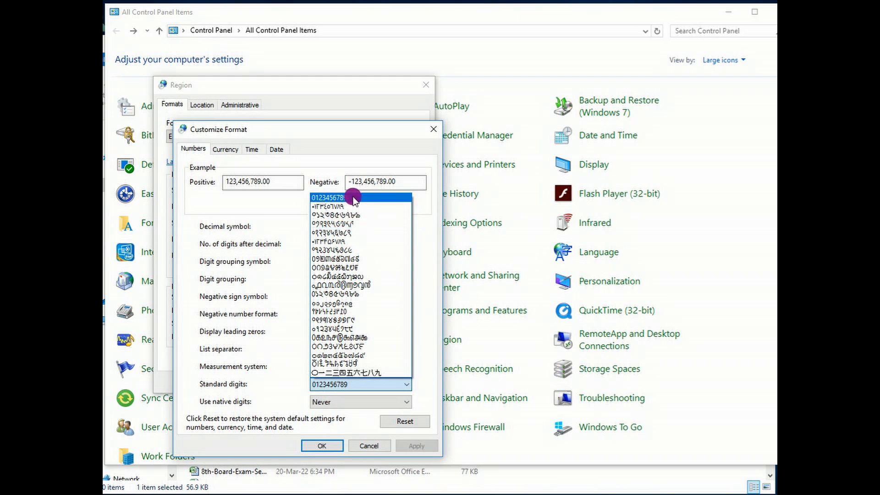
left_click(432, 243)
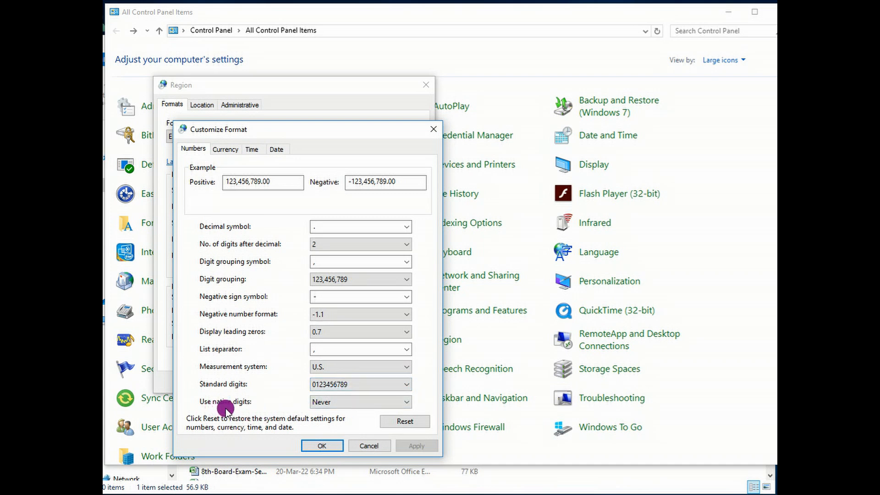
left_click(407, 402)
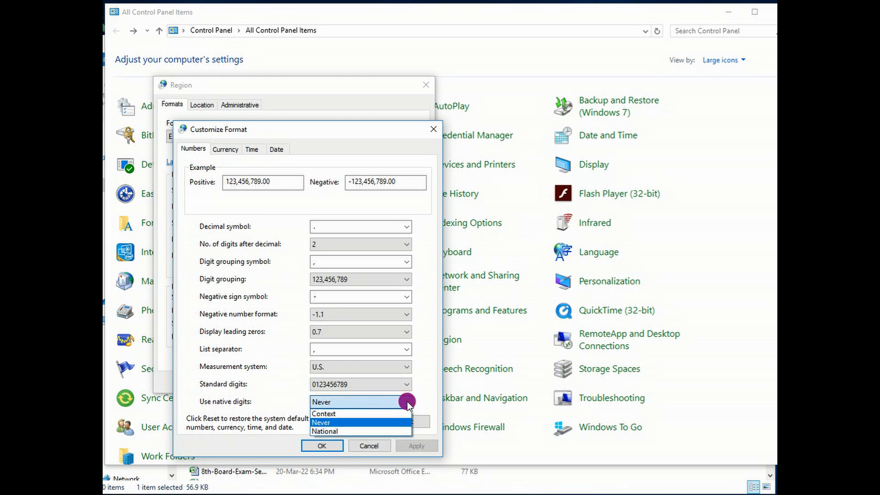
left_click(407, 401)
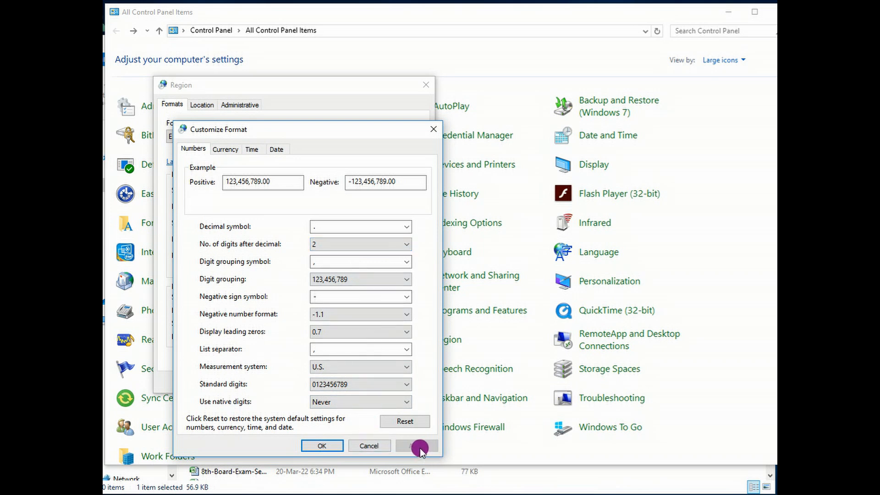
left_click(327, 445)
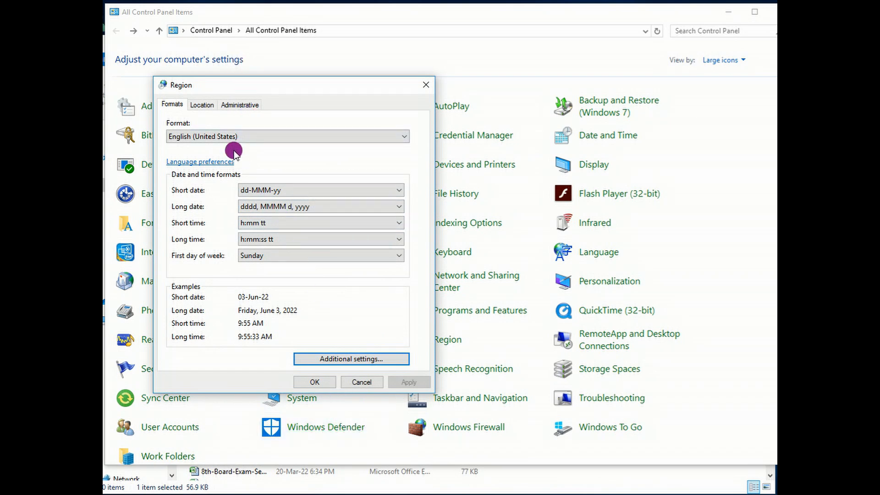
Examine the Region dialog's home location choices without changing them, and show its Administrative settings.
left_click(203, 105)
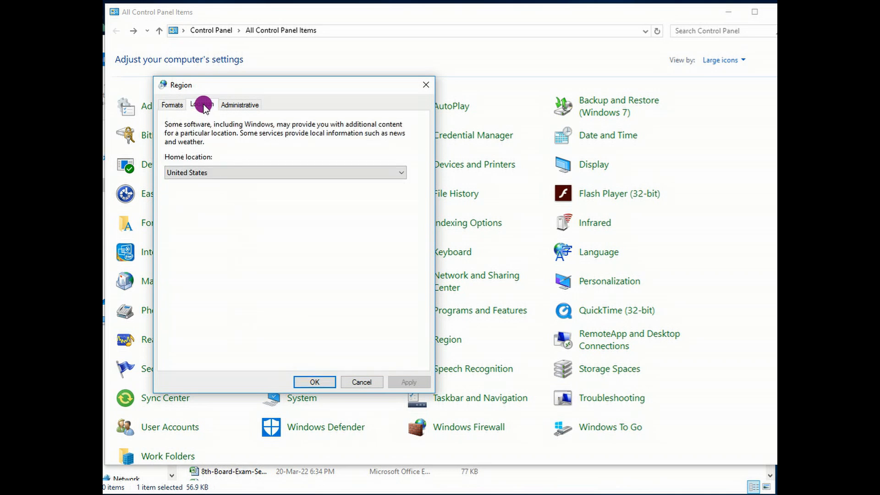
left_click(397, 172)
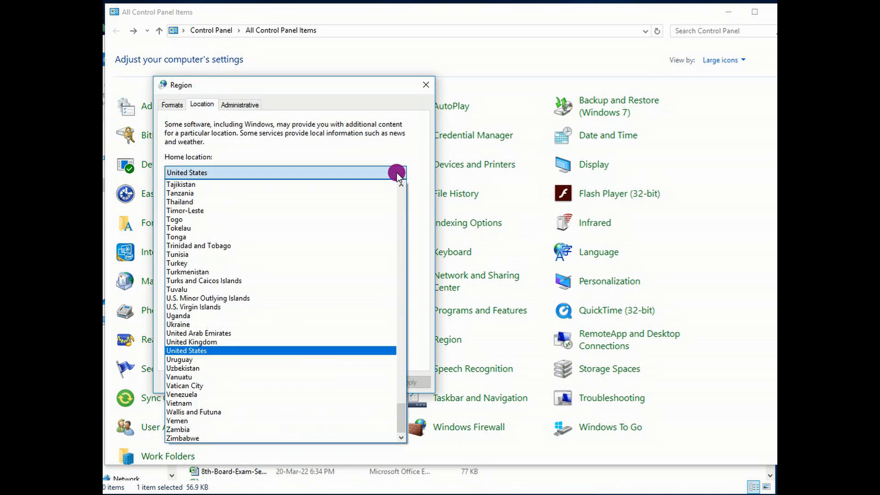
left_click(402, 151)
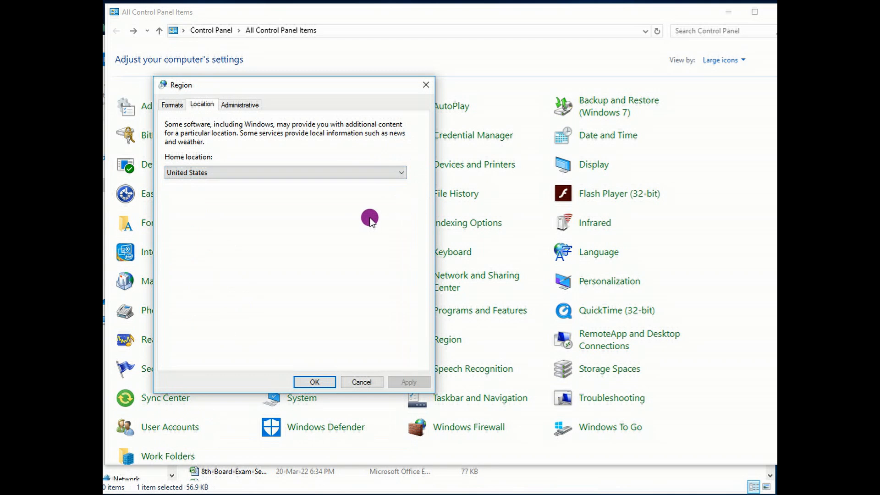
left_click(238, 108)
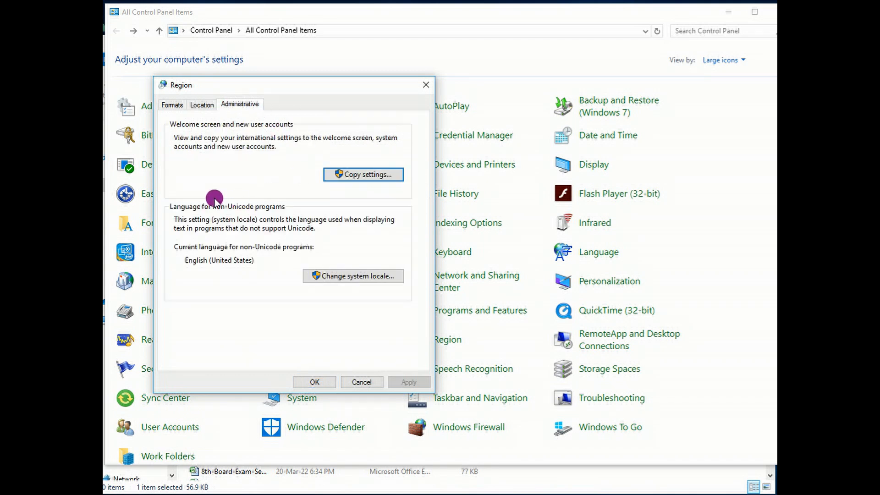